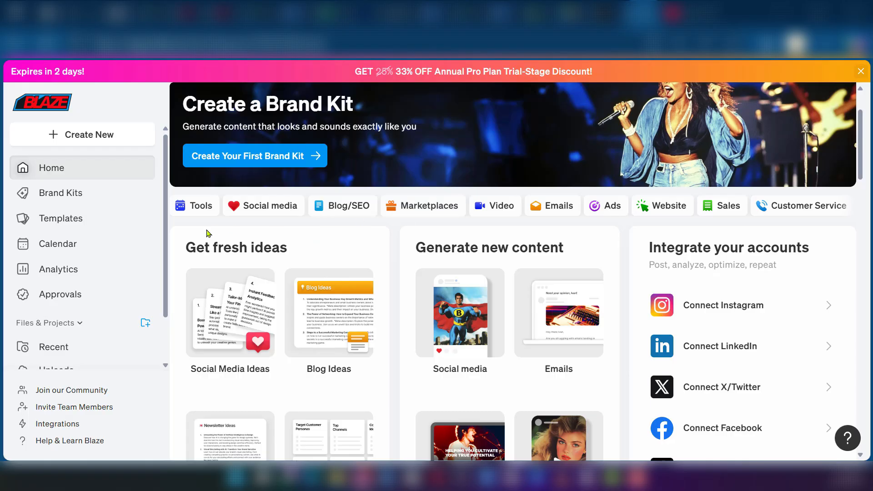
Start a new Blog Post from the Blog/SEO content wizards
{"action": "scroll", "coordinate": [366, 229], "scroll_direction": "up", "scroll_amount": 2}
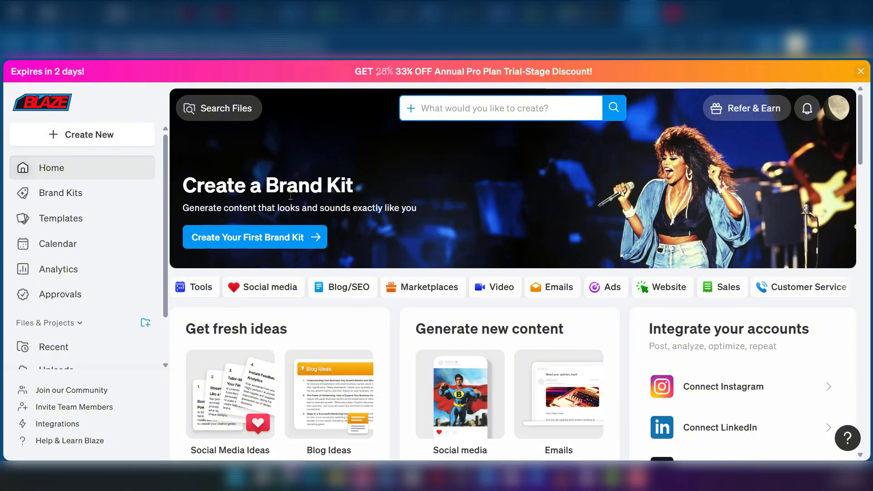
{"action": "scroll", "coordinate": [291, 196], "scroll_direction": "down", "scroll_amount": 2}
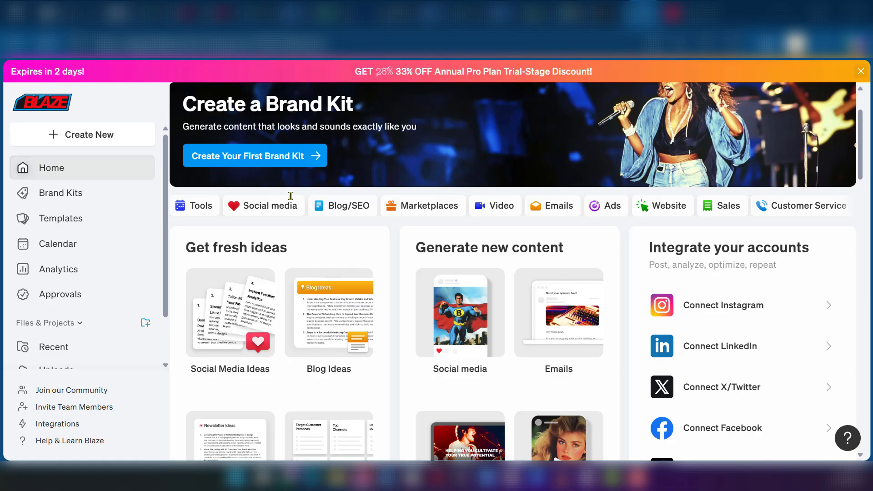
{"action": "scroll", "coordinate": [391, 316], "scroll_direction": "down", "scroll_amount": 4}
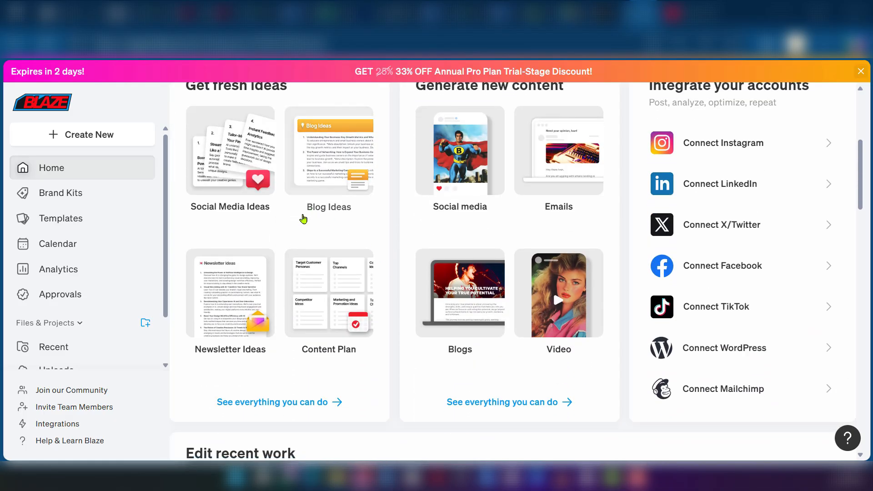
{"action": "scroll", "coordinate": [384, 336], "scroll_direction": "up", "scroll_amount": 4}
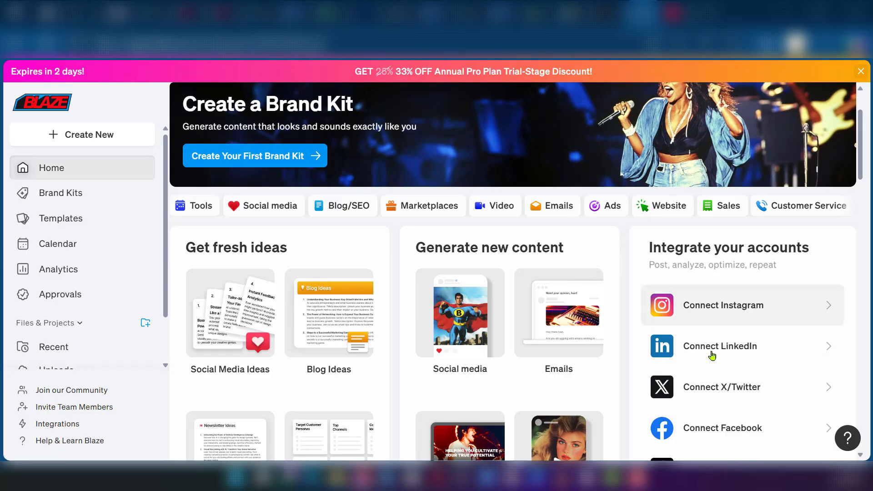
{"action": "scroll", "coordinate": [734, 336], "scroll_direction": "down", "scroll_amount": 4}
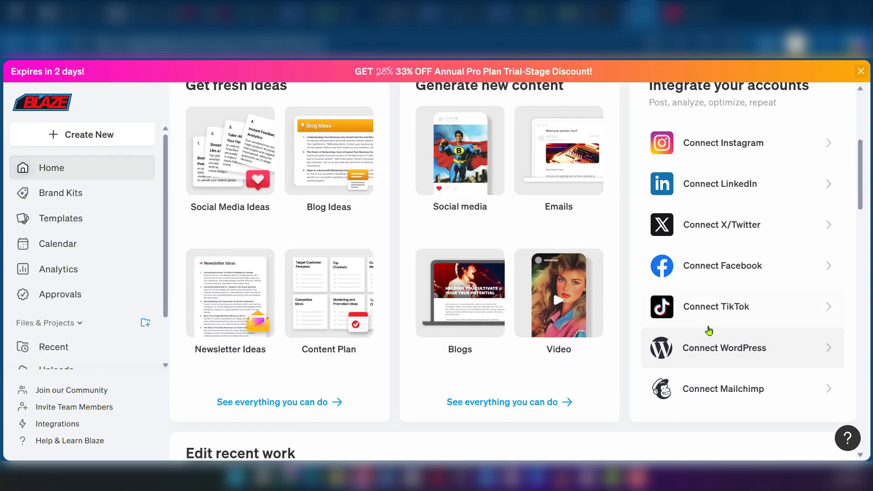
{"action": "scroll", "coordinate": [707, 331], "scroll_direction": "up", "scroll_amount": 5}
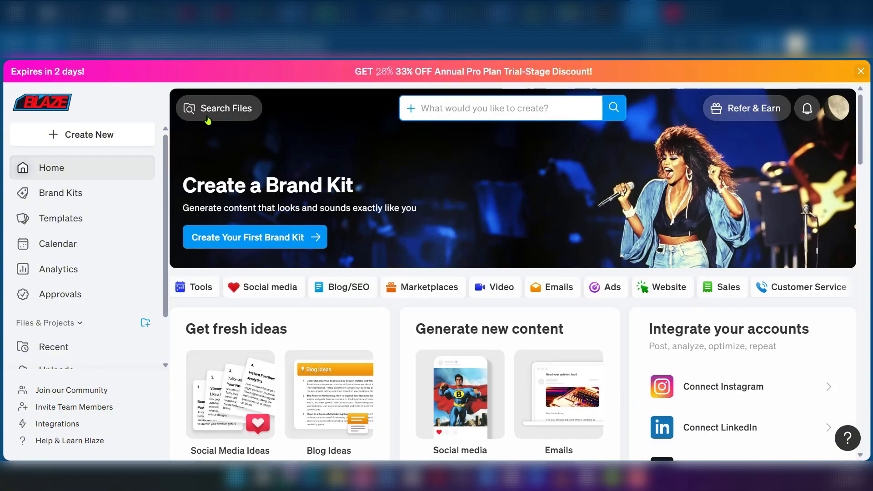
{"action": "left_click", "coordinate": [75, 136]}
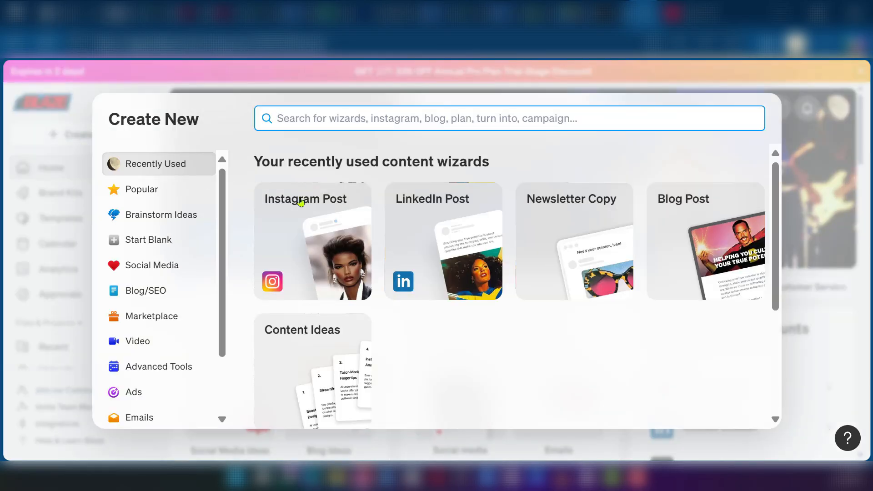
{"action": "scroll", "coordinate": [150, 230], "scroll_direction": "down", "scroll_amount": 3}
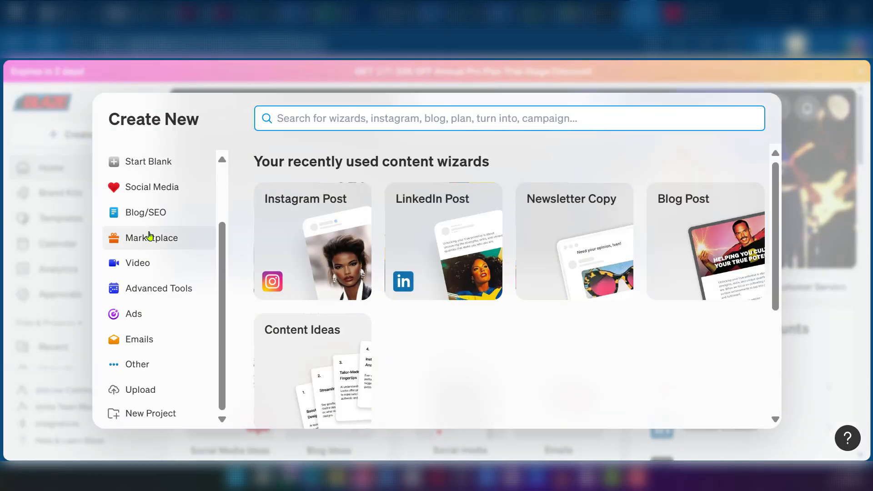
{"action": "scroll", "coordinate": [150, 257], "scroll_direction": "up", "scroll_amount": 3}
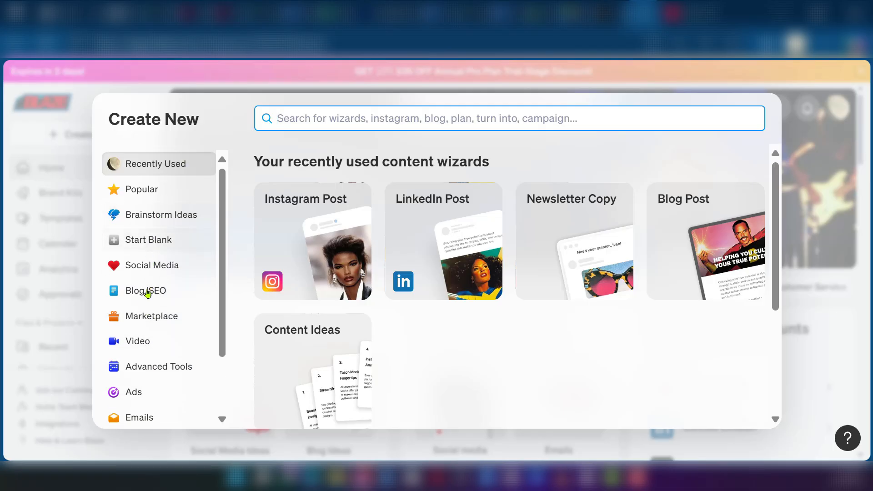
{"action": "left_click", "coordinate": [143, 295]}
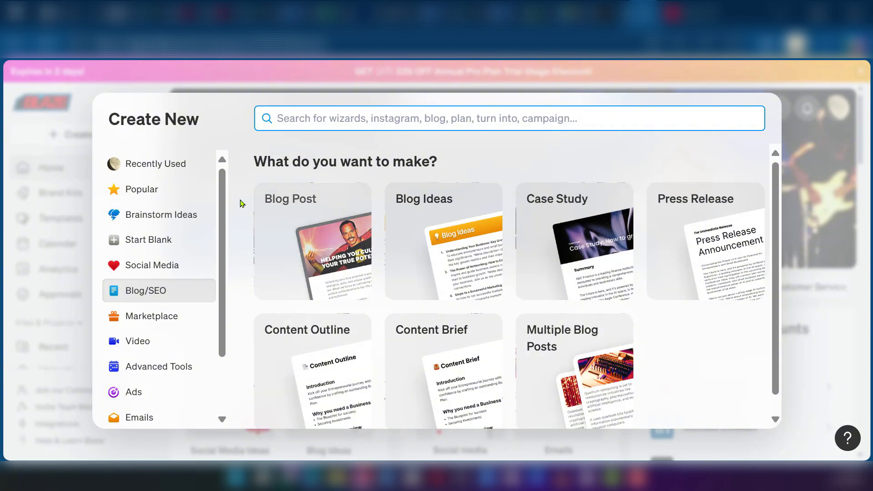
{"action": "left_click", "coordinate": [293, 236]}
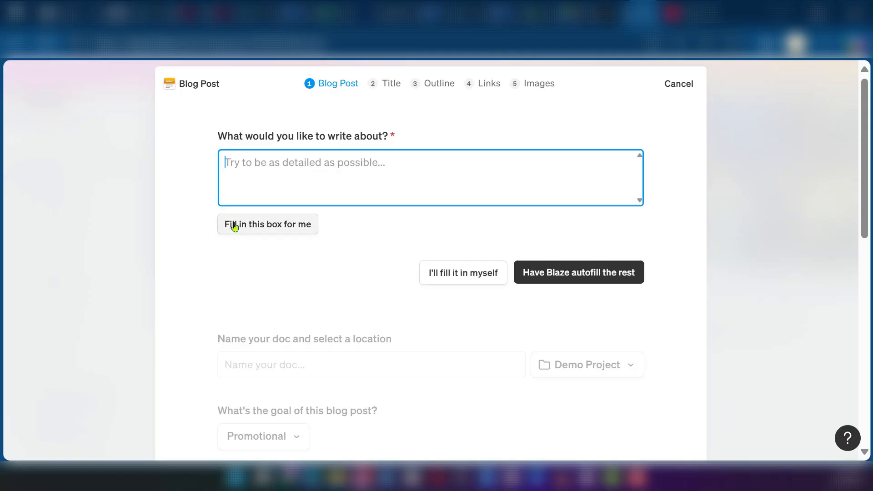
Have Blaze generate the blog post's topic description and autofill the remaining fields of the form
{"action": "left_click", "coordinate": [263, 226]}
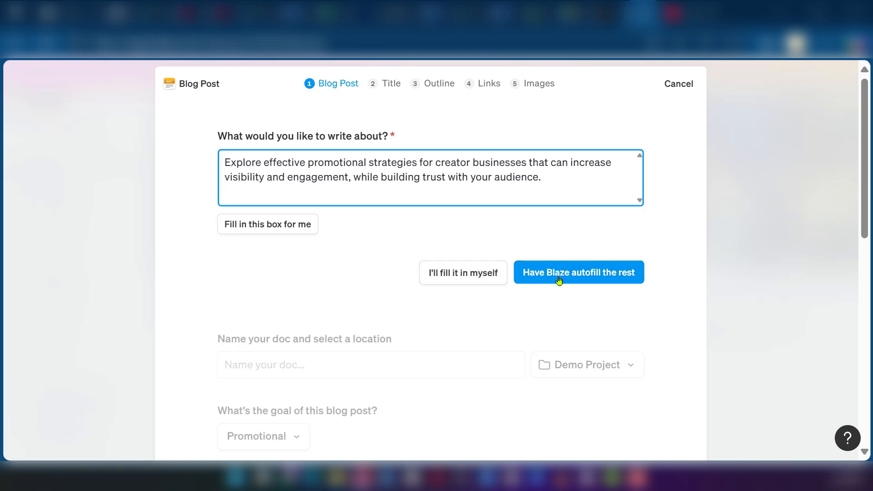
{"action": "left_click", "coordinate": [529, 281]}
{"action": "scroll", "coordinate": [353, 303], "scroll_direction": "down", "scroll_amount": 3}
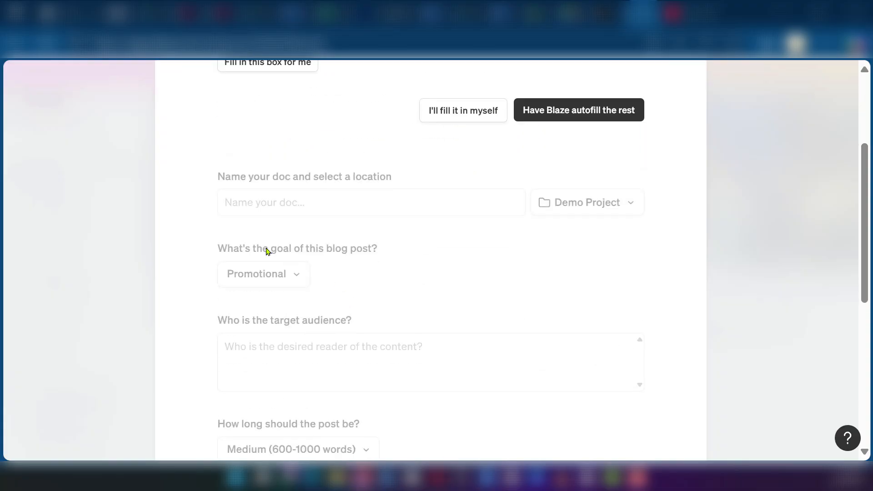
{"action": "scroll", "coordinate": [318, 242], "scroll_direction": "down", "scroll_amount": 3}
{"action": "scroll", "coordinate": [306, 238], "scroll_direction": "up", "scroll_amount": 6}
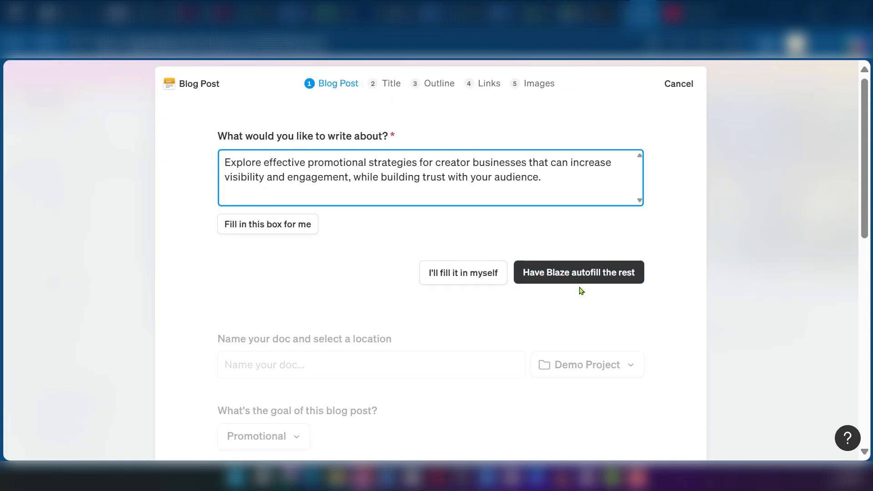
{"action": "left_click", "coordinate": [581, 279]}
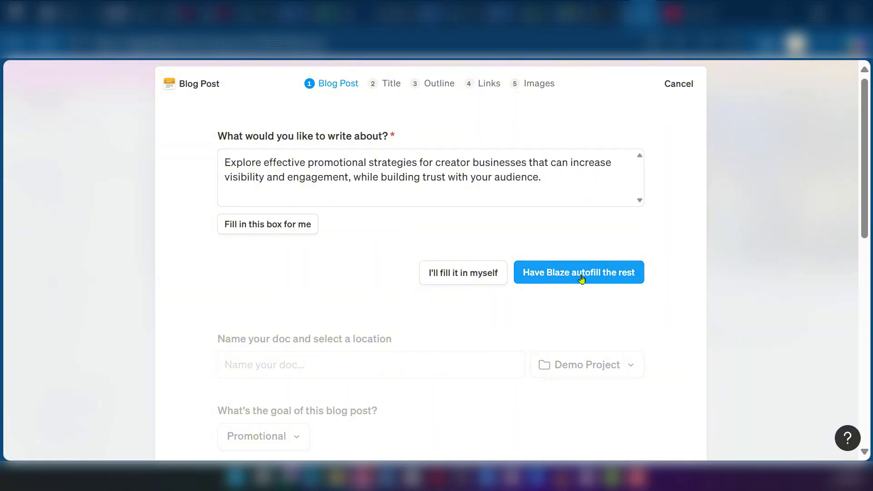
Review the autofilled document name, goal, target audience and keywords, and check the available post length options
{"action": "scroll", "coordinate": [403, 204], "scroll_direction": "down", "scroll_amount": 10}
{"action": "scroll", "coordinate": [405, 208], "scroll_direction": "up", "scroll_amount": 5}
{"action": "scroll", "coordinate": [406, 208], "scroll_direction": "down", "scroll_amount": 4}
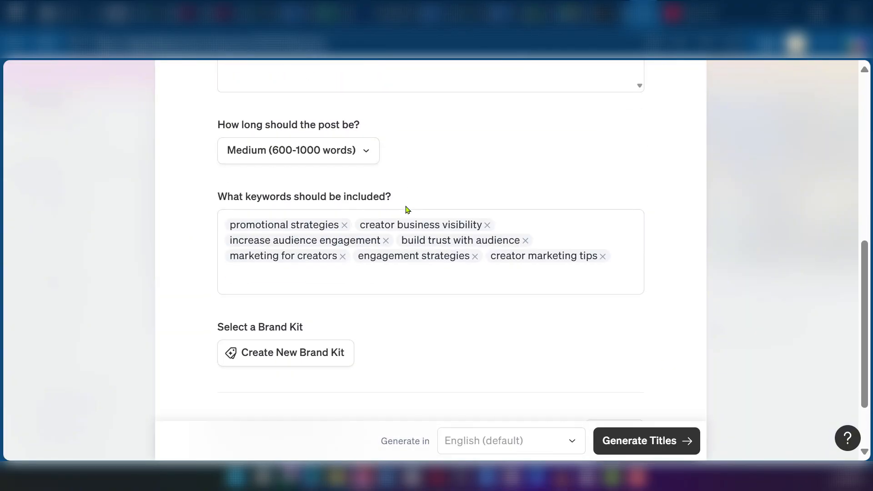
{"action": "scroll", "coordinate": [407, 210], "scroll_direction": "up", "scroll_amount": 10}
{"action": "scroll", "coordinate": [408, 209], "scroll_direction": "down", "scroll_amount": 2}
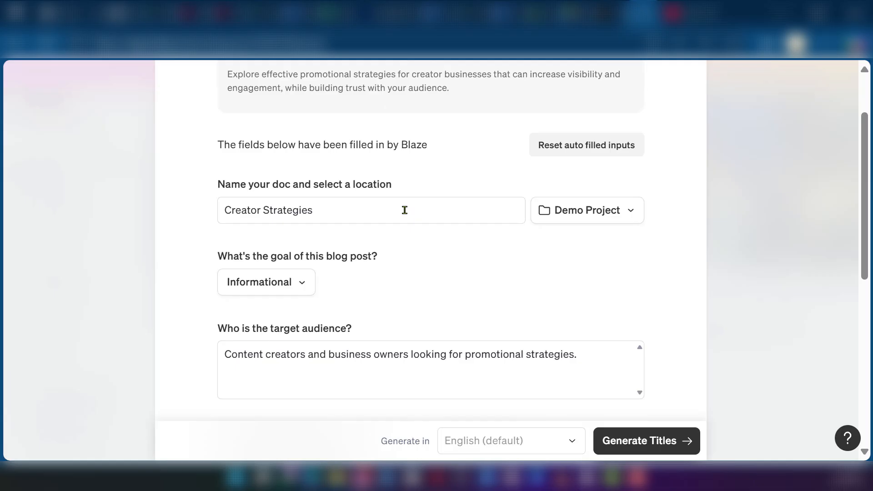
{"action": "scroll", "coordinate": [405, 210], "scroll_direction": "down", "scroll_amount": 2}
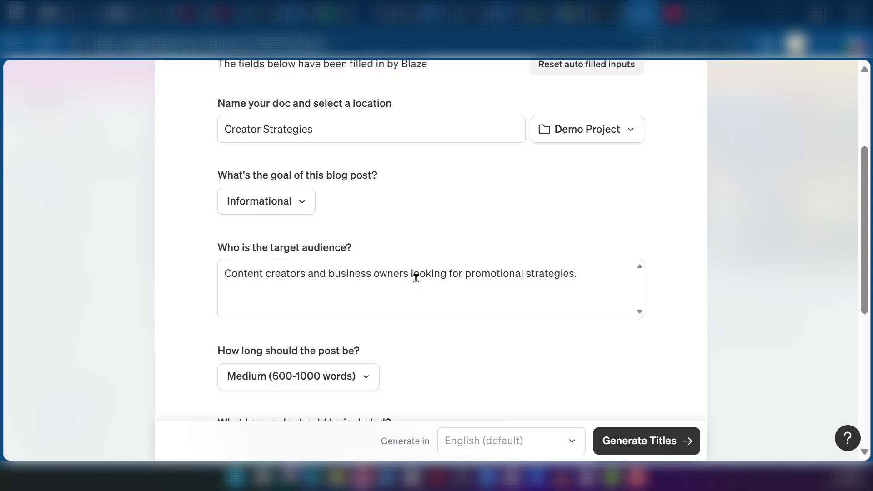
{"action": "scroll", "coordinate": [422, 274], "scroll_direction": "down", "scroll_amount": 2}
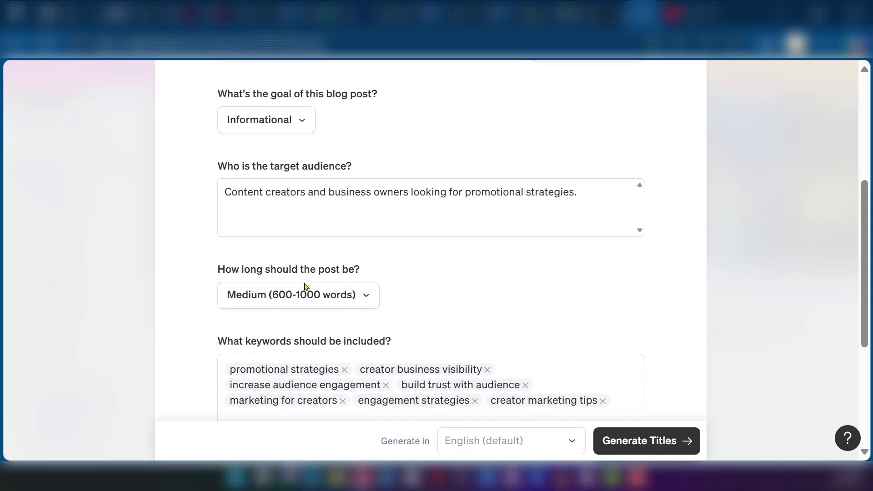
{"action": "left_click", "coordinate": [368, 301]}
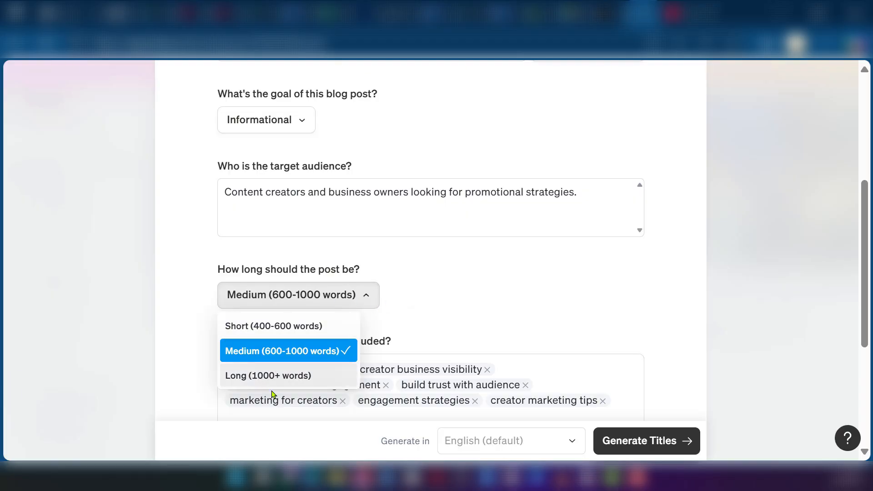
{"action": "left_click", "coordinate": [458, 326]}
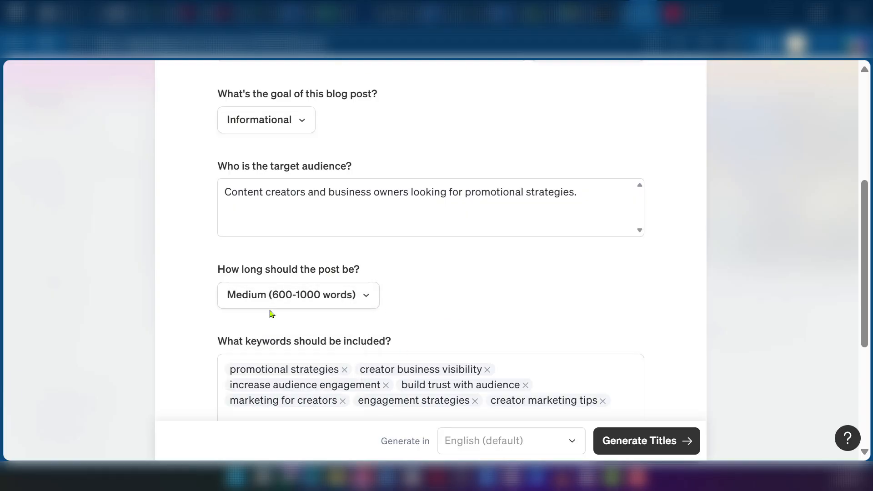
{"action": "scroll", "coordinate": [238, 277], "scroll_direction": "down", "scroll_amount": 3}
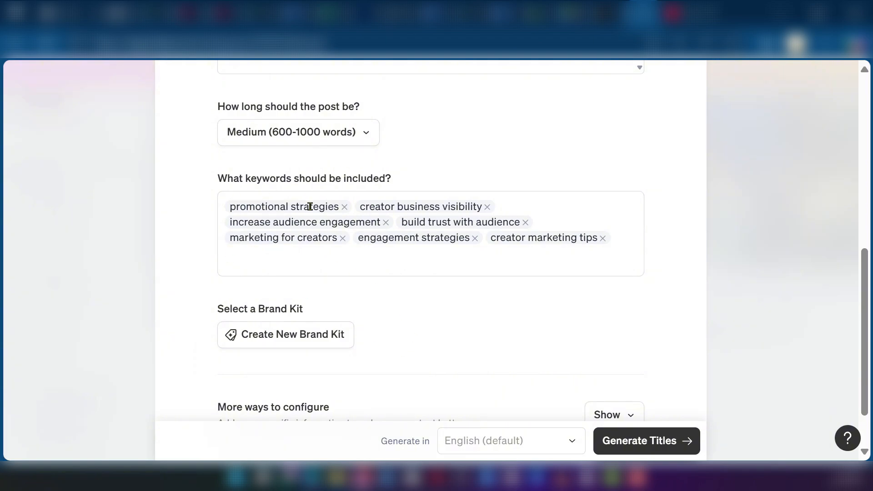
{"action": "scroll", "coordinate": [426, 290], "scroll_direction": "down", "scroll_amount": 2}
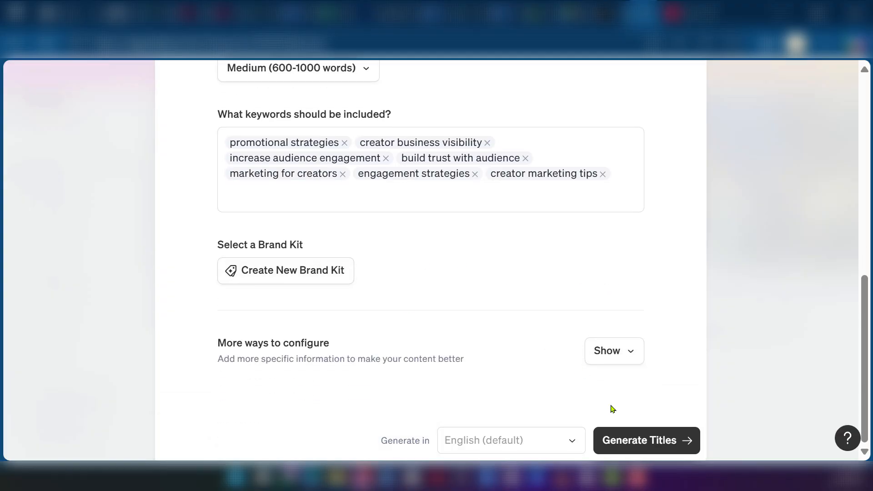
Generate title suggestions and create the outline with "Boost Your Creator Business Visibility: Proven Promotional Strategies to Shine"
{"action": "left_click", "coordinate": [628, 444]}
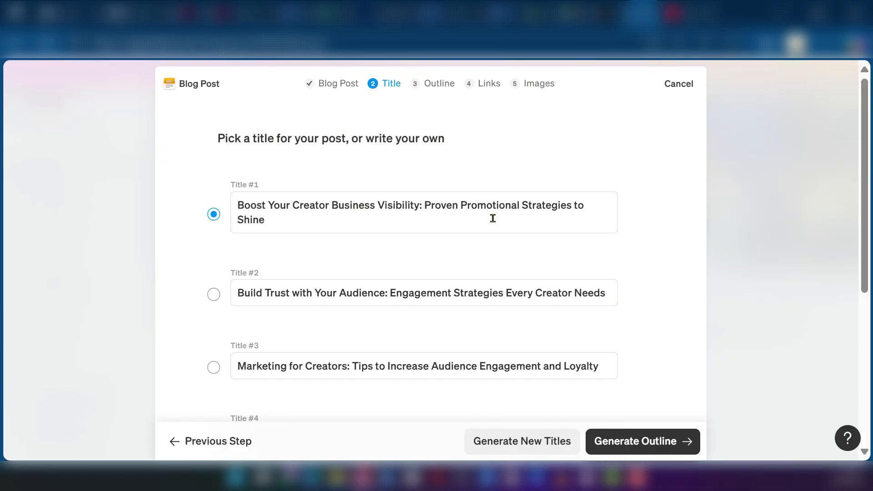
{"action": "scroll", "coordinate": [269, 272], "scroll_direction": "down", "scroll_amount": 5}
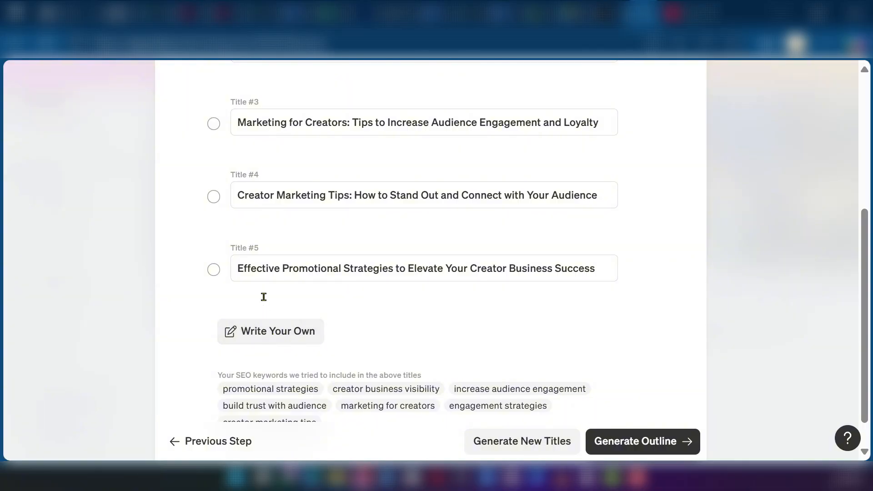
{"action": "scroll", "coordinate": [263, 295], "scroll_direction": "up", "scroll_amount": 5}
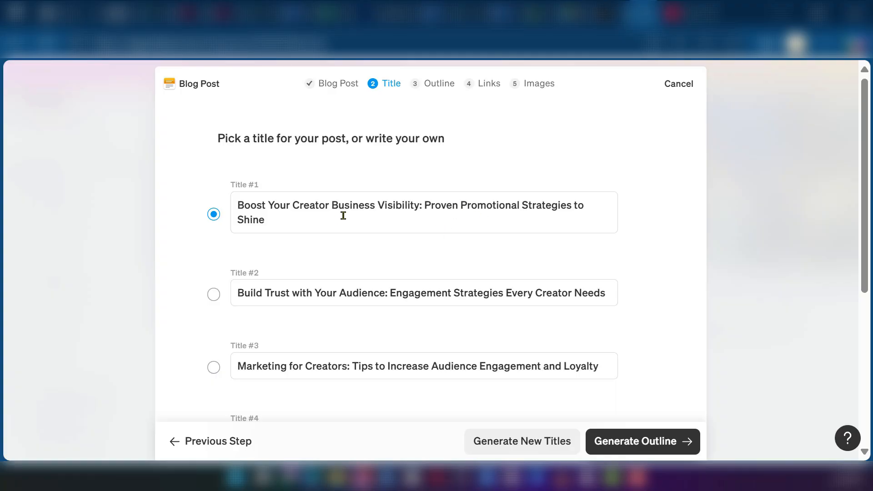
{"action": "scroll", "coordinate": [484, 236], "scroll_direction": "down", "scroll_amount": 5}
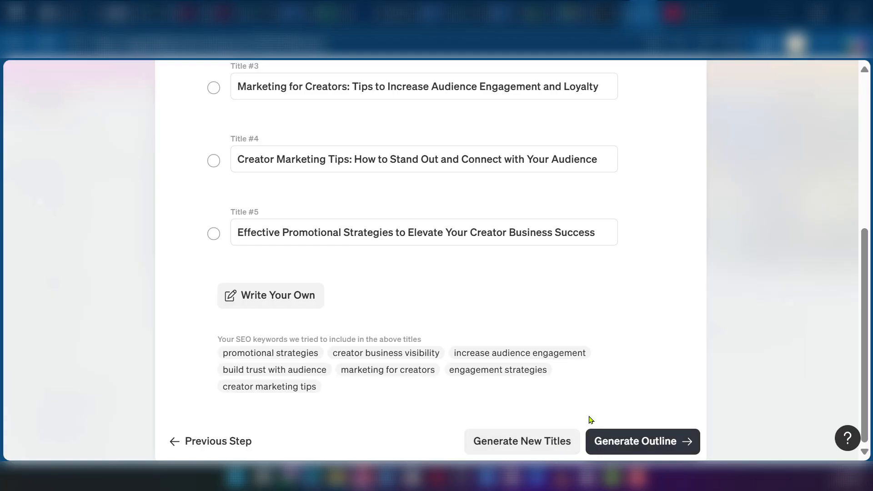
{"action": "left_click", "coordinate": [628, 442]}
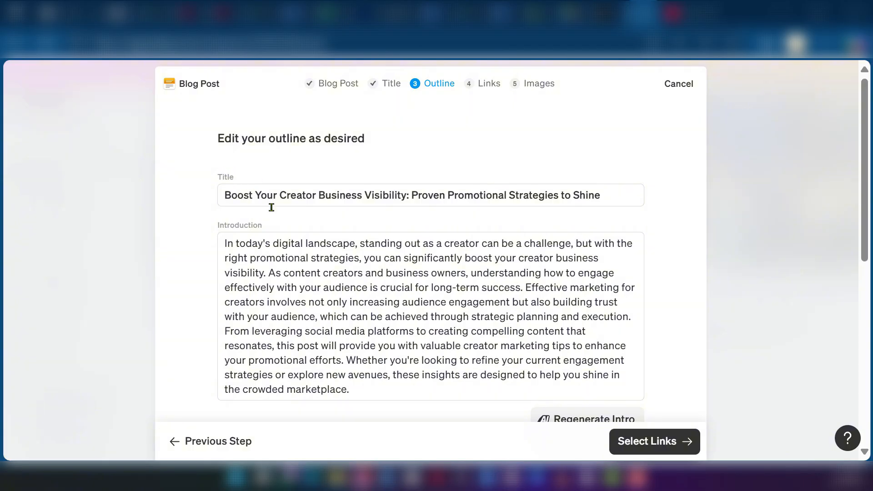
Review the generated introduction and H2/H3 headers, accept the outline as it is, and continue to link selection
{"action": "scroll", "coordinate": [285, 237], "scroll_direction": "down", "scroll_amount": 2}
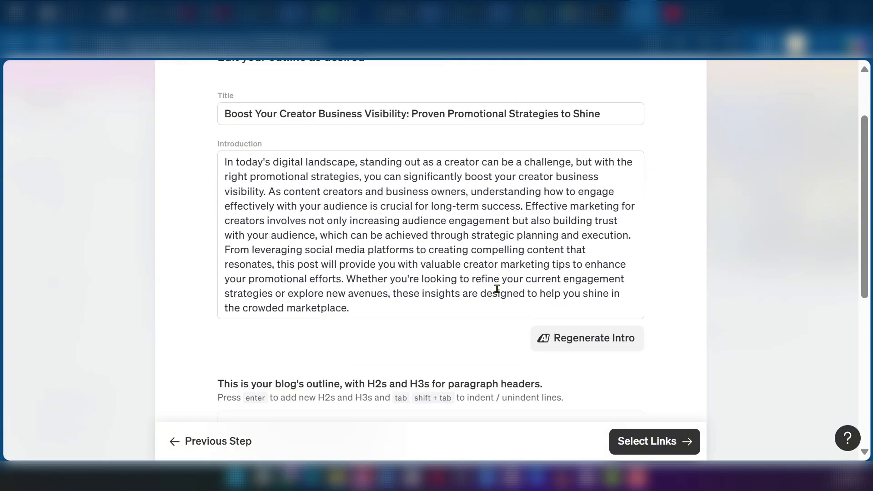
{"action": "scroll", "coordinate": [496, 288], "scroll_direction": "down", "scroll_amount": 2}
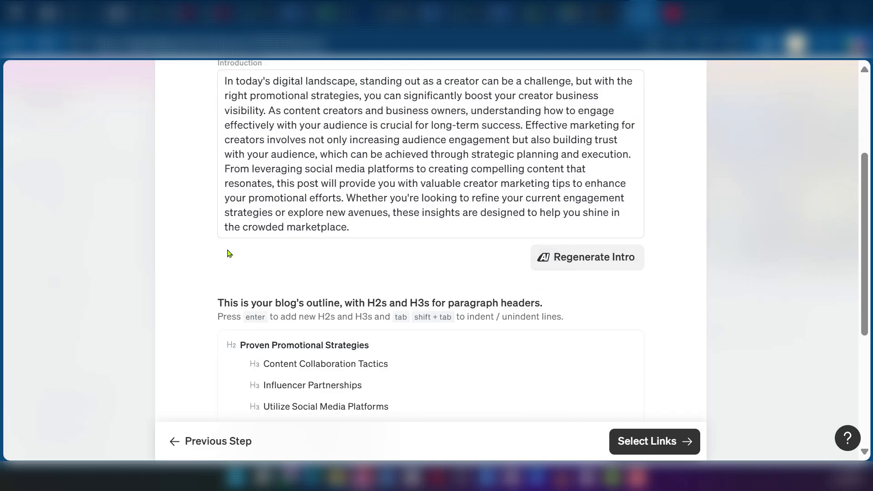
{"action": "scroll", "coordinate": [355, 278], "scroll_direction": "up", "scroll_amount": 2}
{"action": "scroll", "coordinate": [355, 277], "scroll_direction": "down", "scroll_amount": 7}
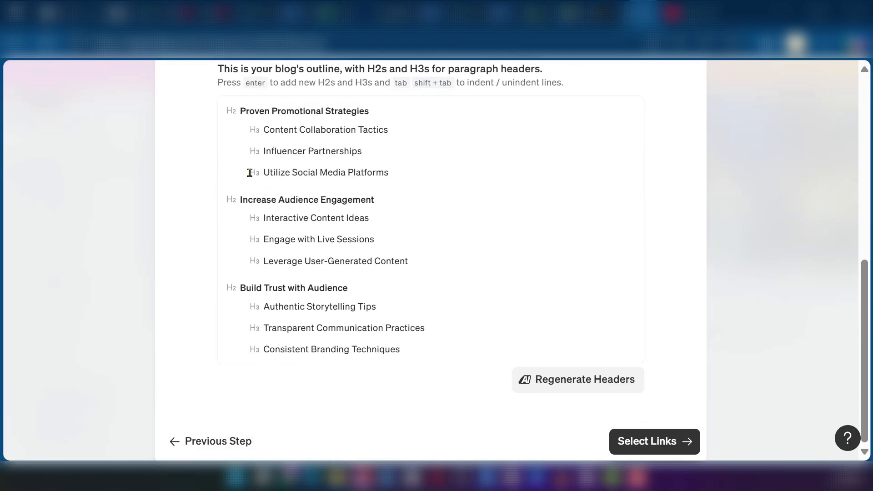
{"action": "scroll", "coordinate": [224, 172], "scroll_direction": "up", "scroll_amount": 2}
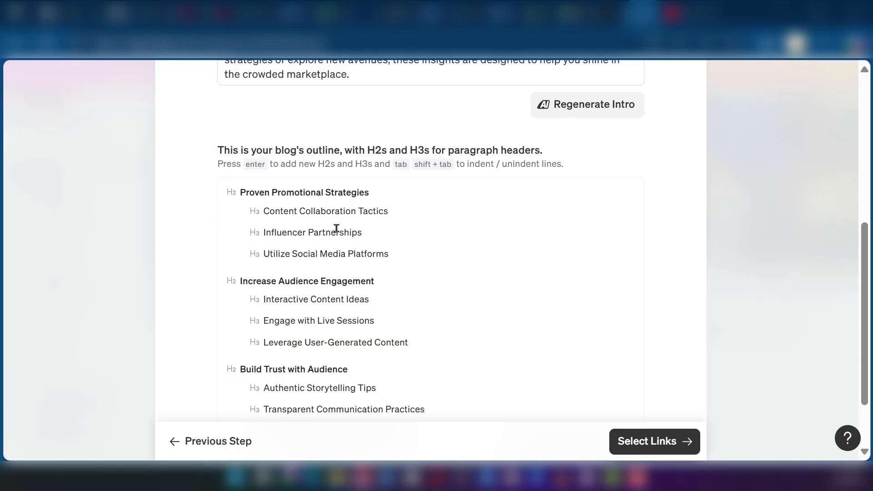
{"action": "scroll", "coordinate": [321, 230], "scroll_direction": "down", "scroll_amount": 2}
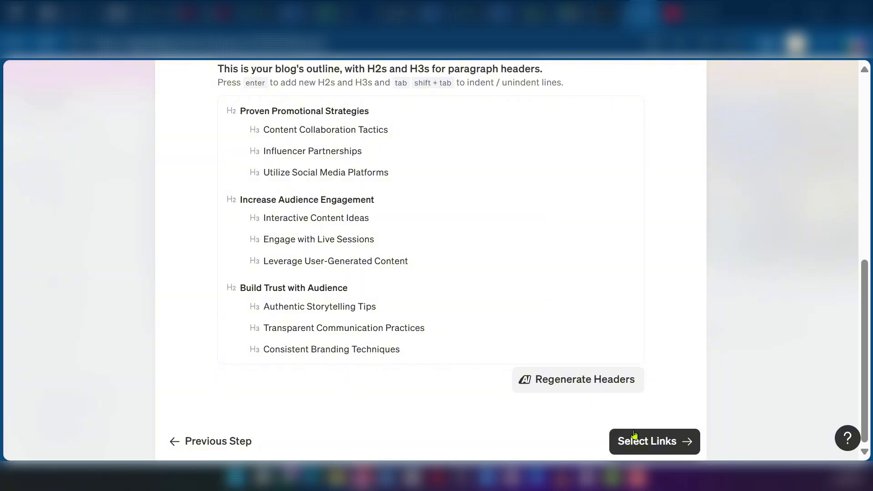
{"action": "left_click", "coordinate": [662, 444]}
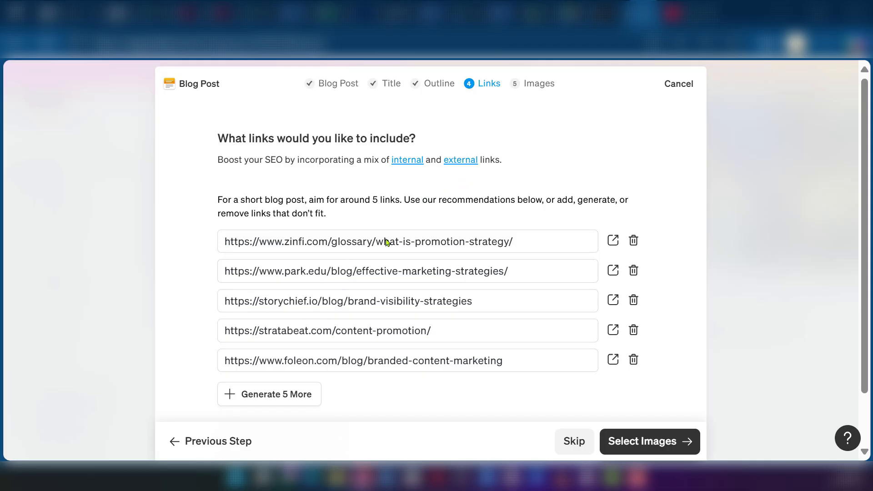
Review the five recommended links for the blog post, keep them all, and continue to image selection
{"action": "scroll", "coordinate": [548, 213], "scroll_direction": "down", "scroll_amount": 1}
{"action": "scroll", "coordinate": [452, 197], "scroll_direction": "up", "scroll_amount": 1}
{"action": "scroll", "coordinate": [449, 215], "scroll_direction": "down", "scroll_amount": 2}
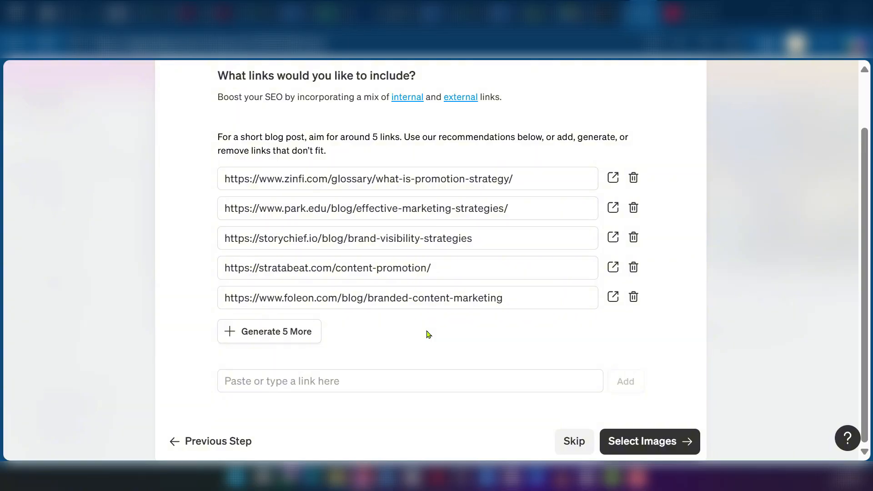
{"action": "left_click", "coordinate": [653, 441]}
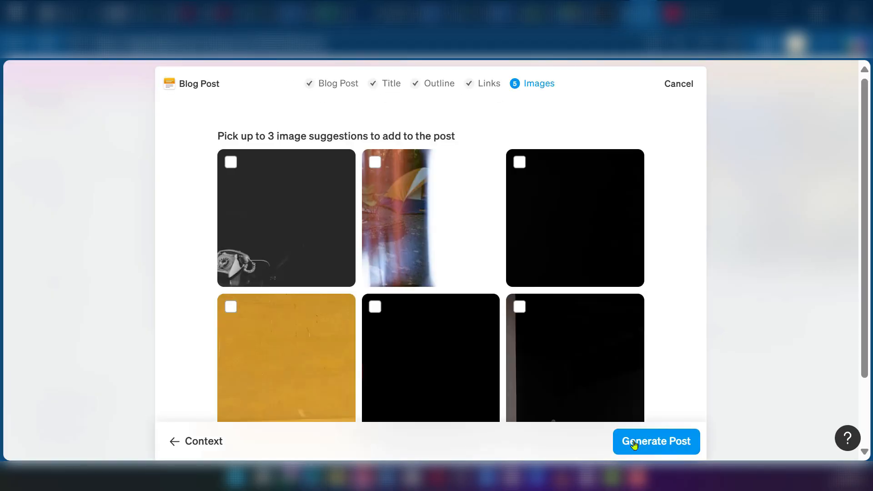
Look over the suggested images and generate the blog post without picking any of them
{"action": "scroll", "coordinate": [602, 348], "scroll_direction": "down", "scroll_amount": 2}
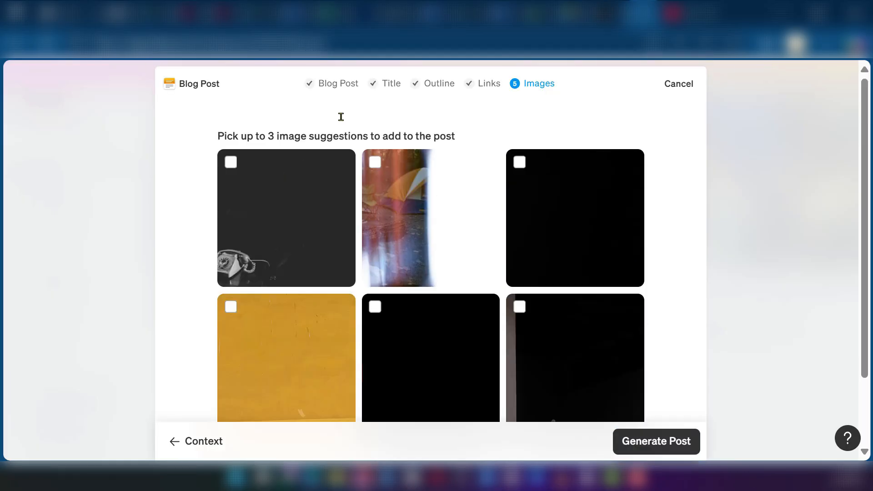
{"action": "scroll", "coordinate": [363, 300], "scroll_direction": "down", "scroll_amount": 2}
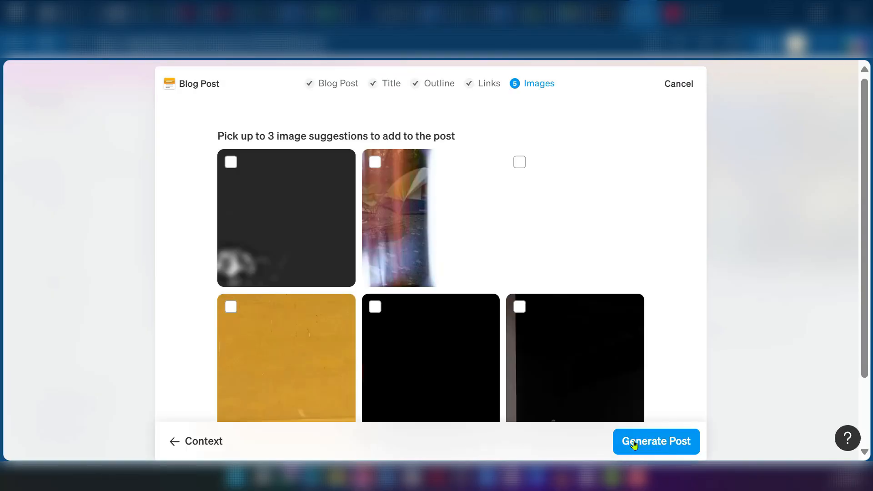
{"action": "left_click", "coordinate": [634, 444]}
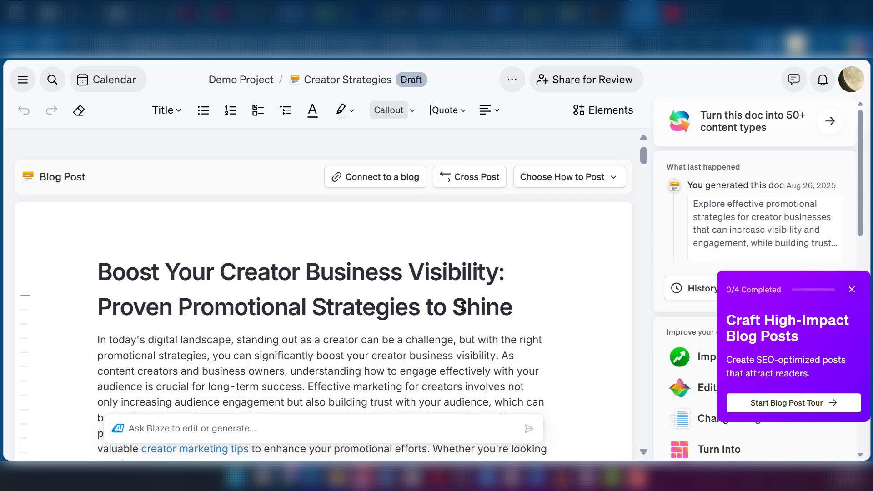
Read through the generated blog post, checking its introduction, embedded link, inserted image and section text
{"action": "scroll", "coordinate": [466, 302], "scroll_direction": "down", "scroll_amount": 4}
{"action": "scroll", "coordinate": [466, 301], "scroll_direction": "down", "scroll_amount": 3}
{"action": "scroll", "coordinate": [466, 301], "scroll_direction": "up", "scroll_amount": 2}
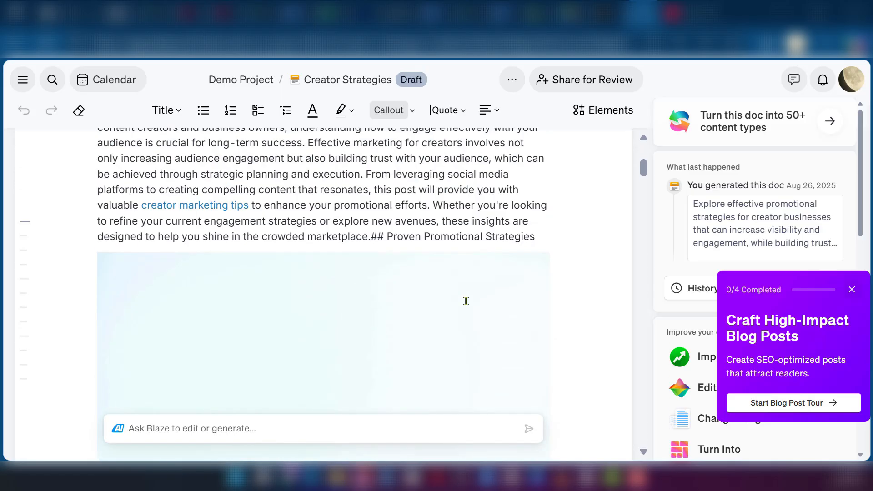
{"action": "scroll", "coordinate": [466, 301], "scroll_direction": "down", "scroll_amount": 4}
{"action": "scroll", "coordinate": [466, 301], "scroll_direction": "down", "scroll_amount": 4}
{"action": "scroll", "coordinate": [466, 301], "scroll_direction": "up", "scroll_amount": 3}
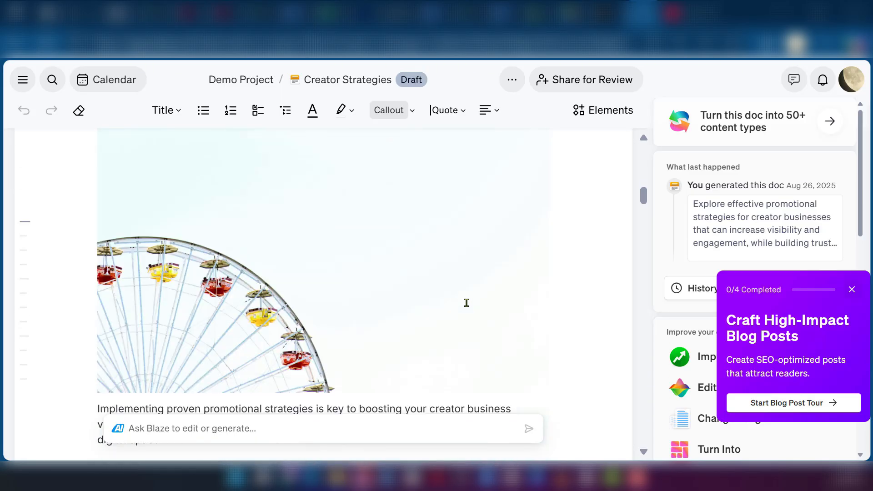
{"action": "scroll", "coordinate": [466, 305], "scroll_direction": "down", "scroll_amount": 12}
{"action": "scroll", "coordinate": [464, 310], "scroll_direction": "down", "scroll_amount": 20}
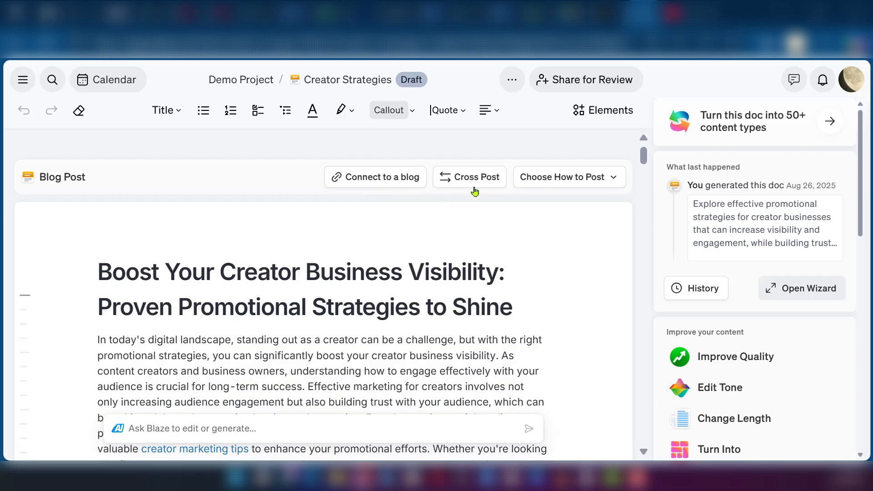
Examine the available ways to post the document, including scheduling, reminders, export and copying, without choosing one
{"action": "left_click", "coordinate": [561, 181]}
{"action": "scroll", "coordinate": [591, 380], "scroll_direction": "down", "scroll_amount": 1}
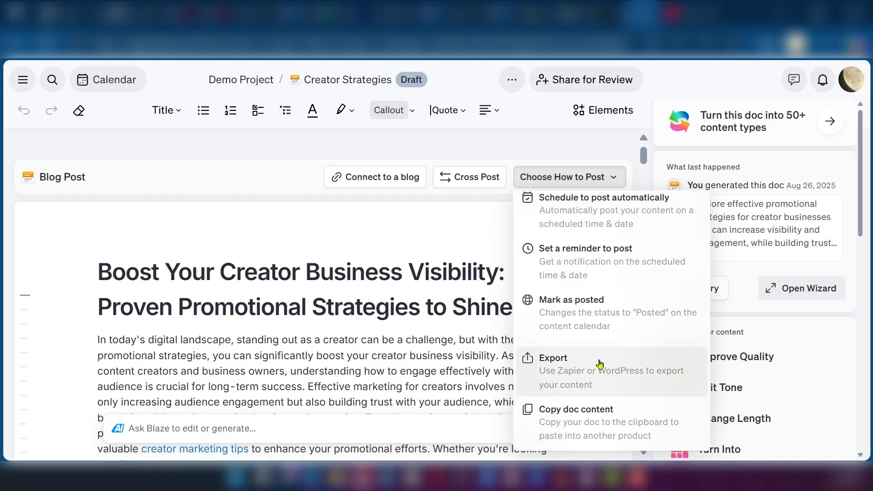
{"action": "left_click", "coordinate": [469, 238]}
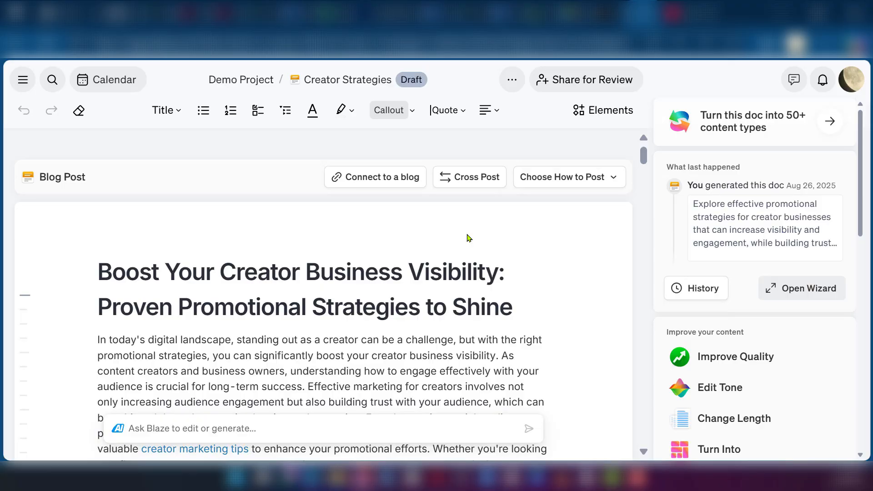